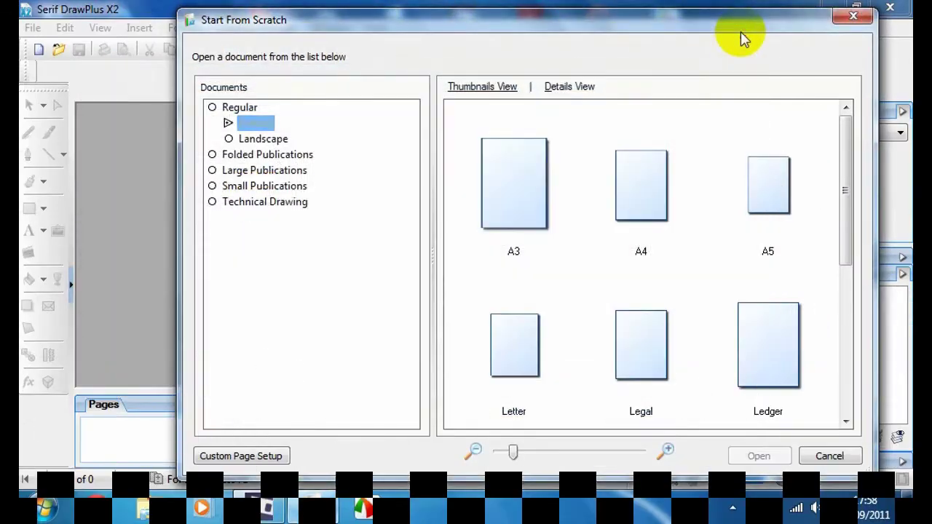
Step: Create a new drawing from the Regular landscape A3 page template
click(262, 139)
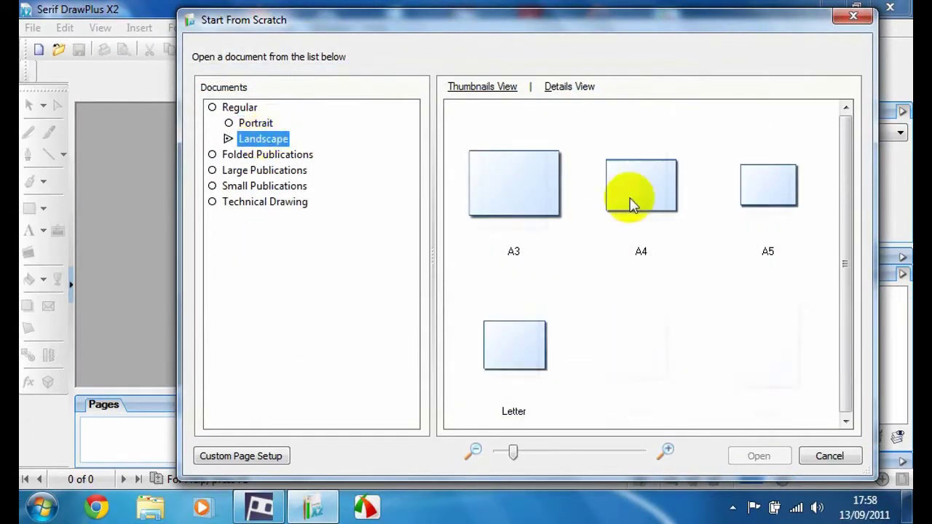
double_click(559, 204)
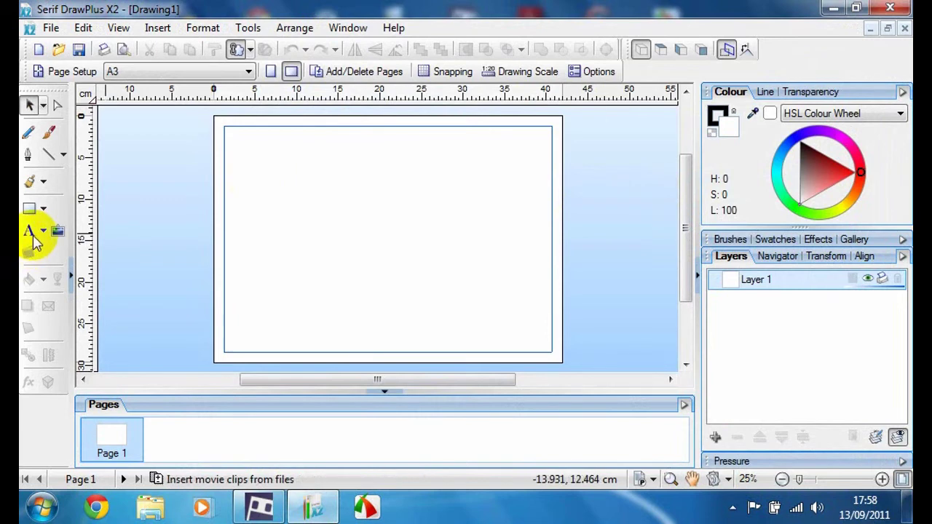
Step: Start artistic text 'Mr' near the page's upper left and size it to 160 pt
click(29, 230)
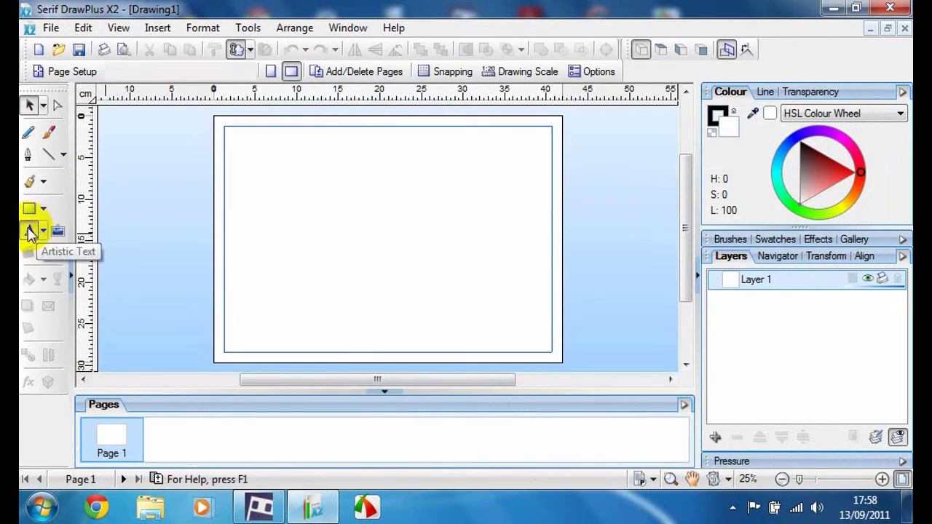
drag(235, 182, 284, 226)
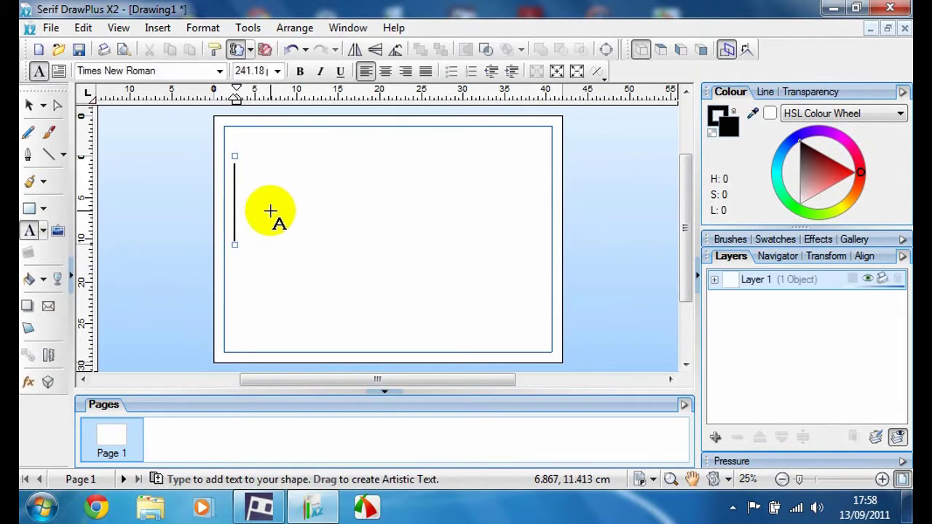
text(Mr)
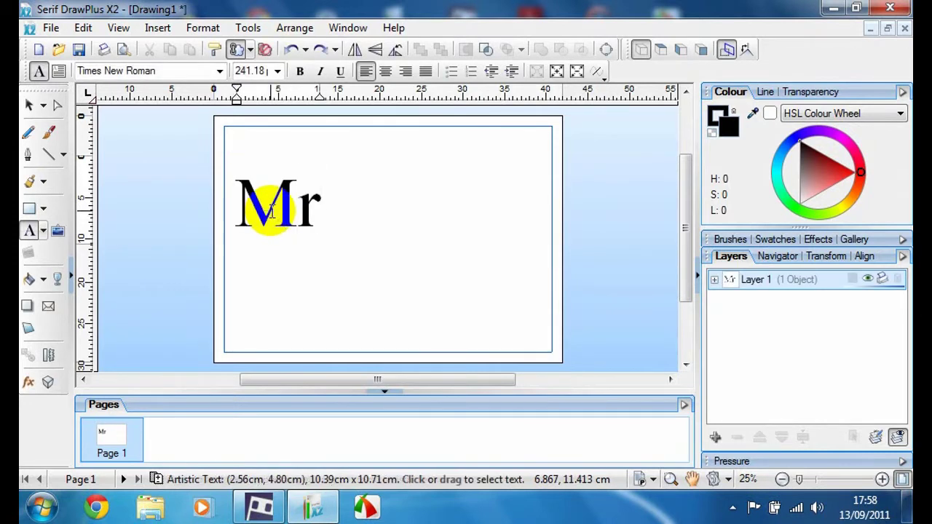
key(ctrl+a)
click(278, 71)
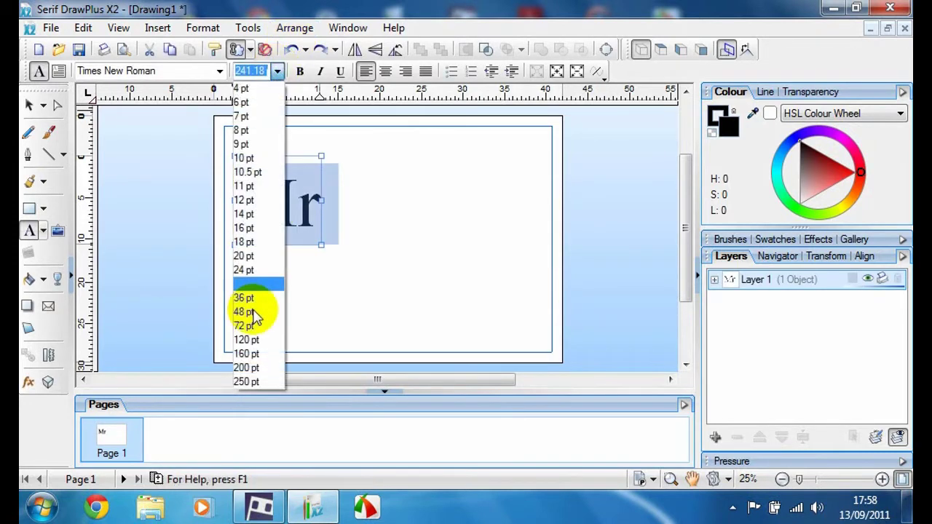
click(246, 354)
key(End)
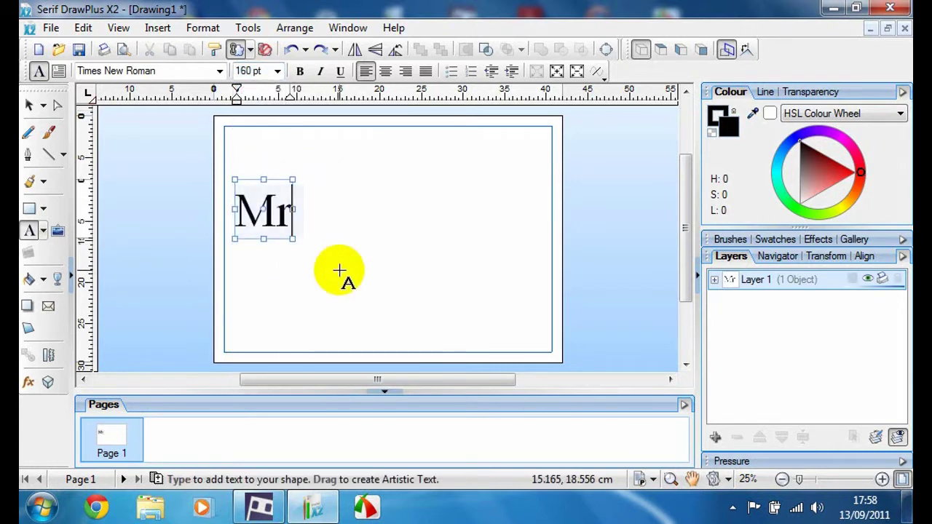
Step: Finish typing the name as MrMcgill007 and select all of it
text(McG)
key(BackSpace)
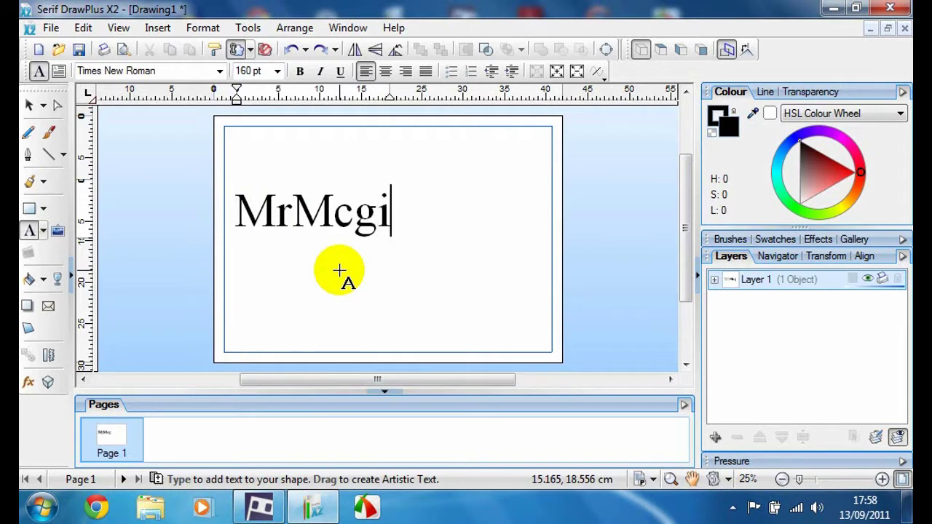
text(007)
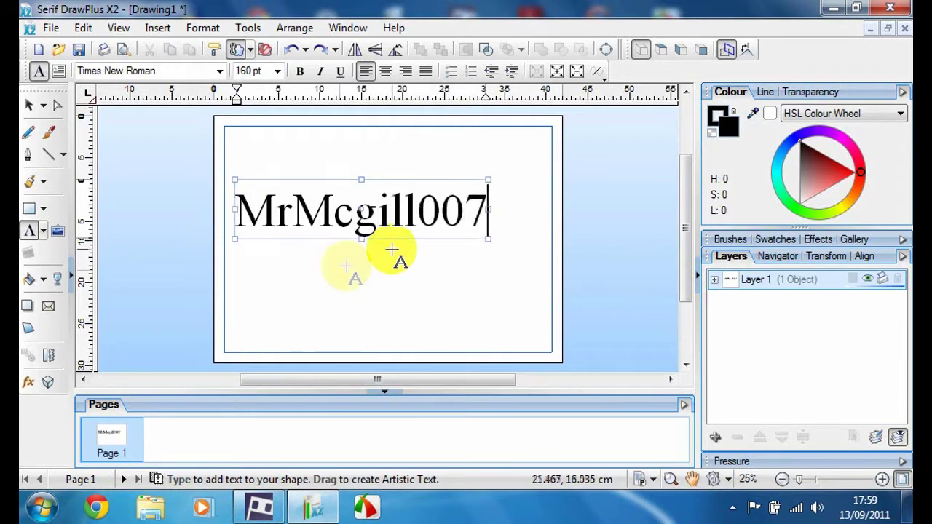
key(ctrl+a)
Step: Preview fonts in the font list and apply Britannic Bold to MrMcgill007
click(219, 71)
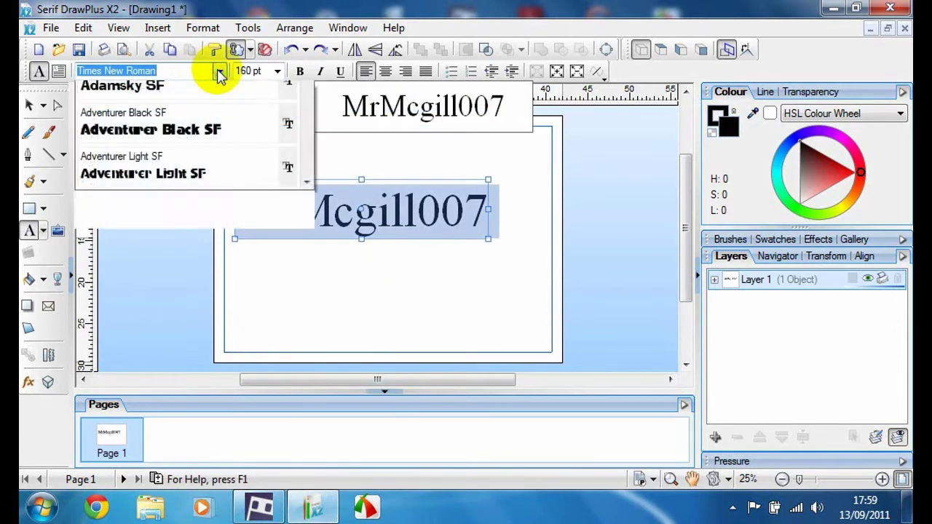
drag(307, 104, 312, 133)
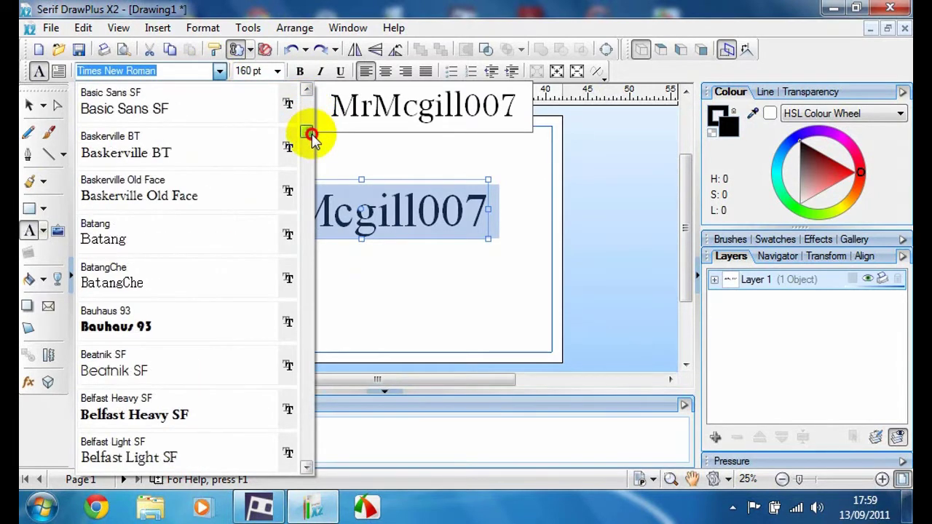
drag(312, 133, 307, 143)
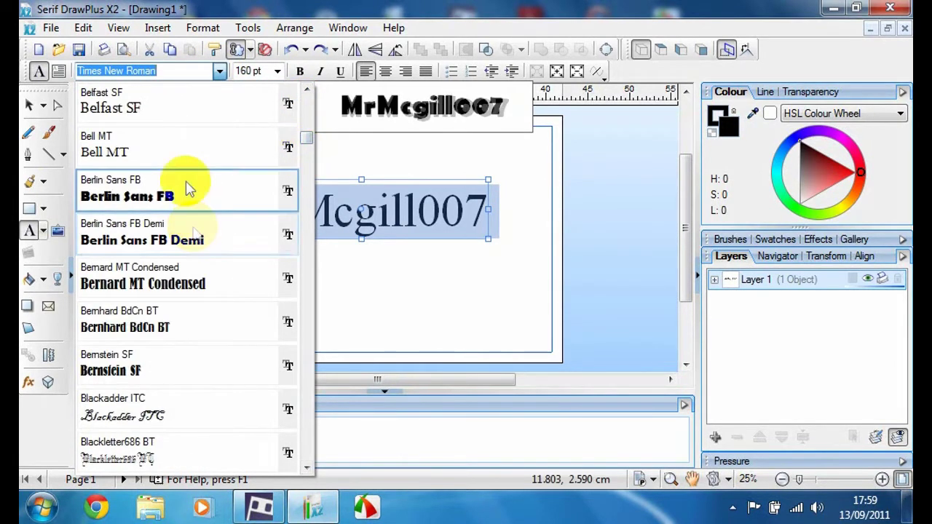
key(Down)
key(Down)
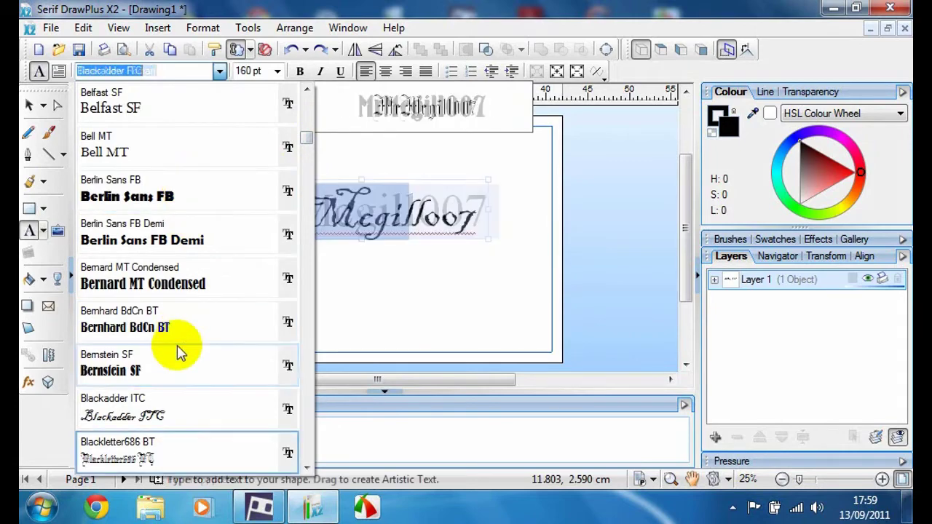
key(Down)
key(Down)
key(Down)
key(Down)
key(Down)
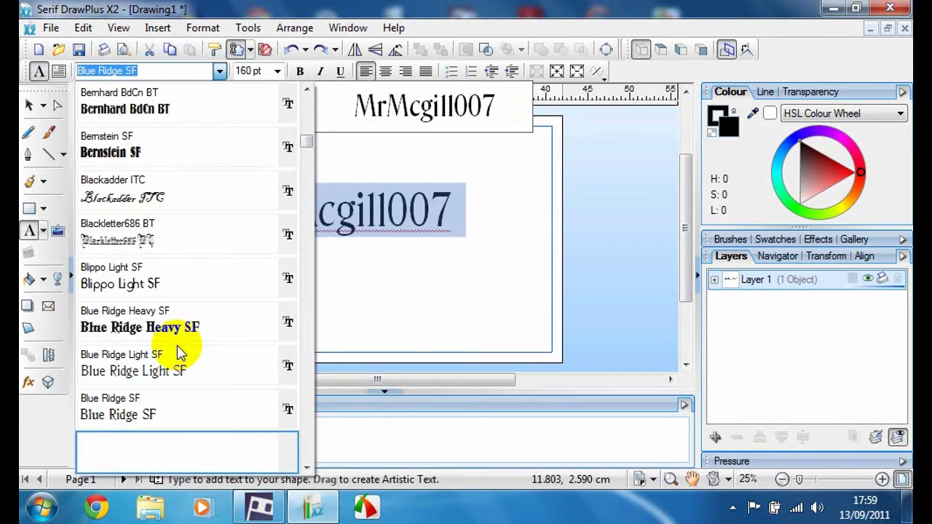
key(Down)
key(Down)
key(Down)
key(Down)
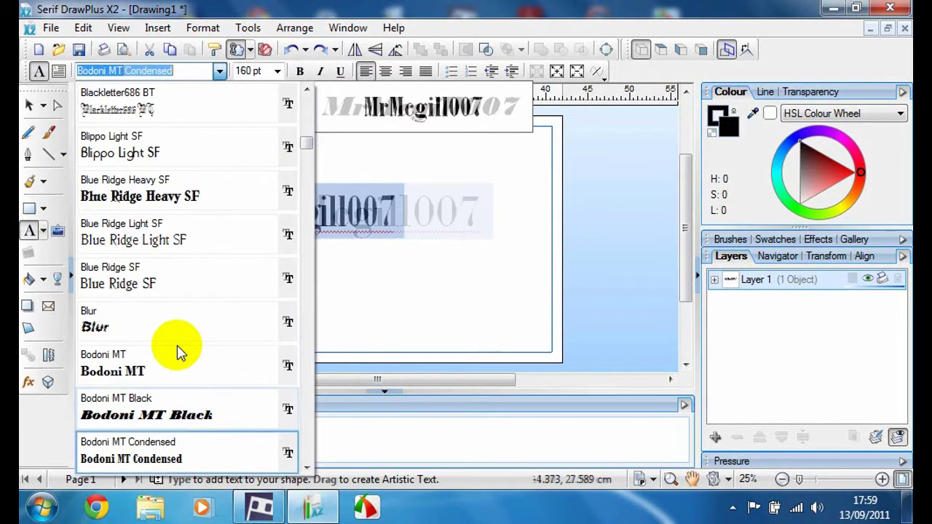
key(Down)
key(Down)
key(Down)
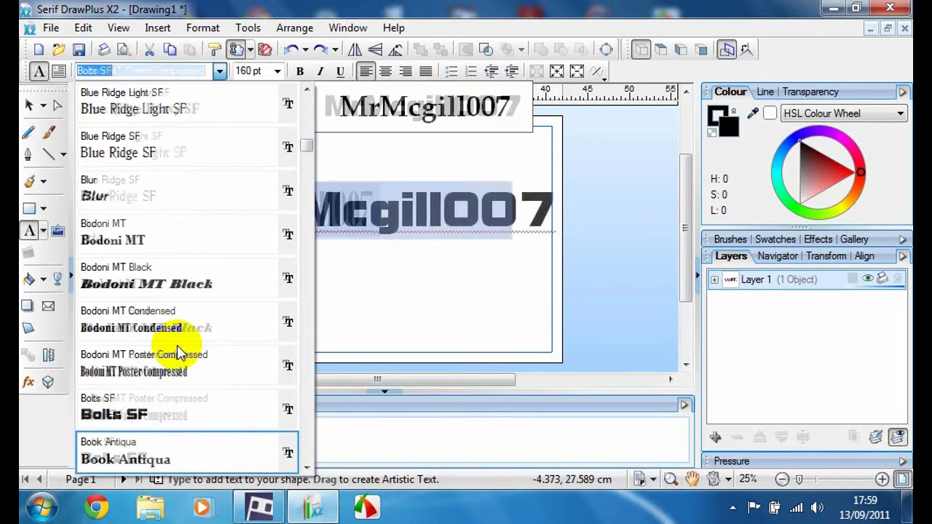
key(Down)
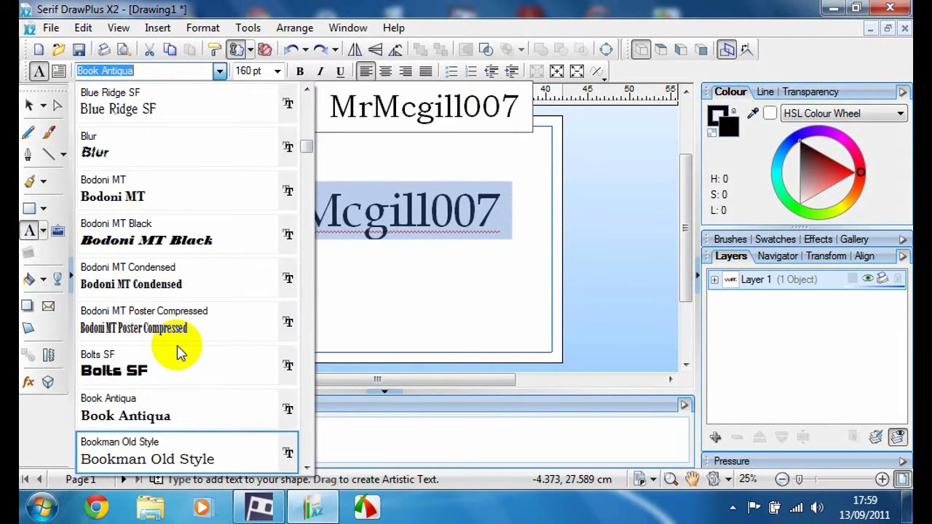
key(Down)
key(Down)
key(Down)
key(Down)
key(Down)
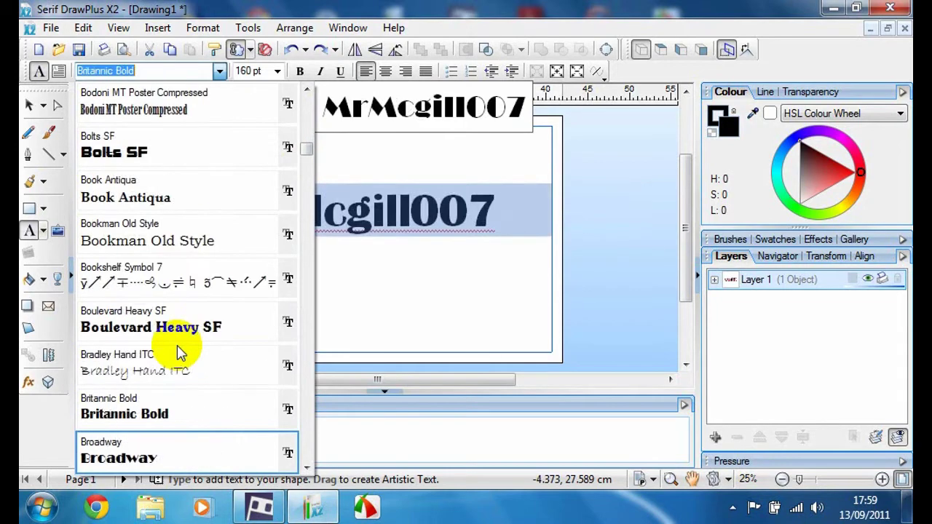
key(Up)
scroll(181, 354, down, 2)
click(146, 93)
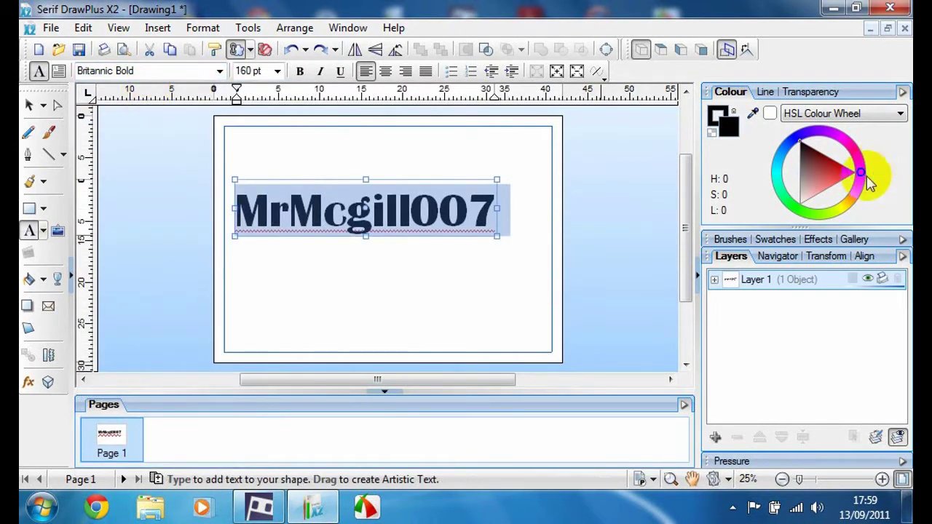
Step: Set the MrMcgill007 text colour to blue on the HSL Colour Wheel
mouse_move(870, 184)
mouse_down()
mouse_move(845, 142)
mouse_move(798, 136)
mouse_up()
click(853, 156)
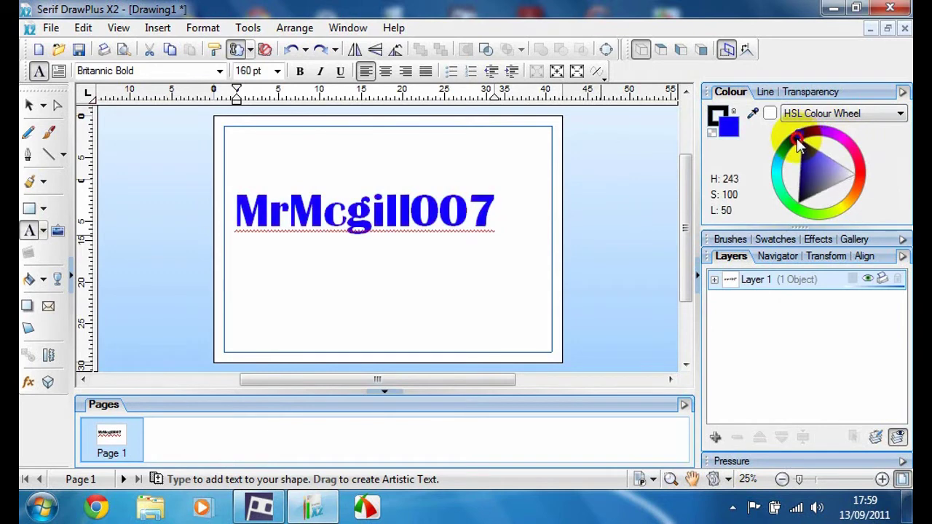
Step: Apply Instant 3D to the text and tilt it diagonally down the page
right_click(384, 182)
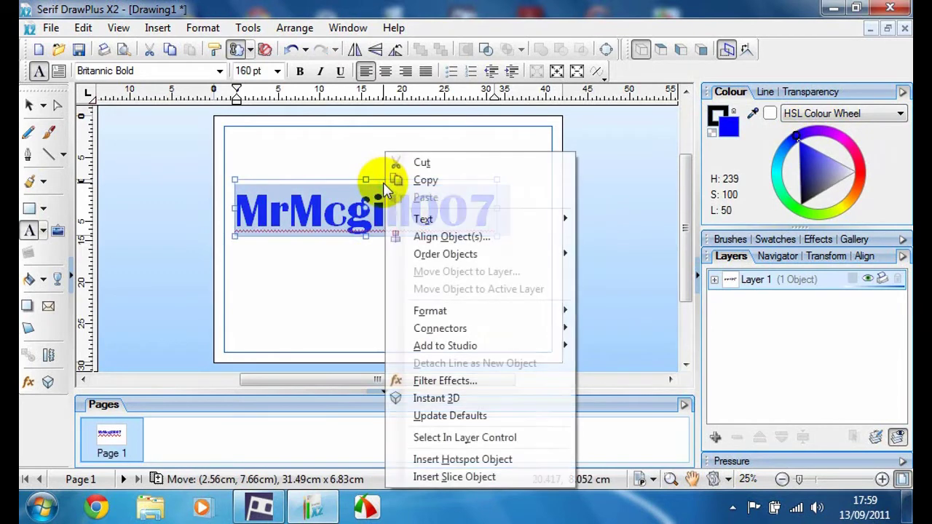
click(437, 392)
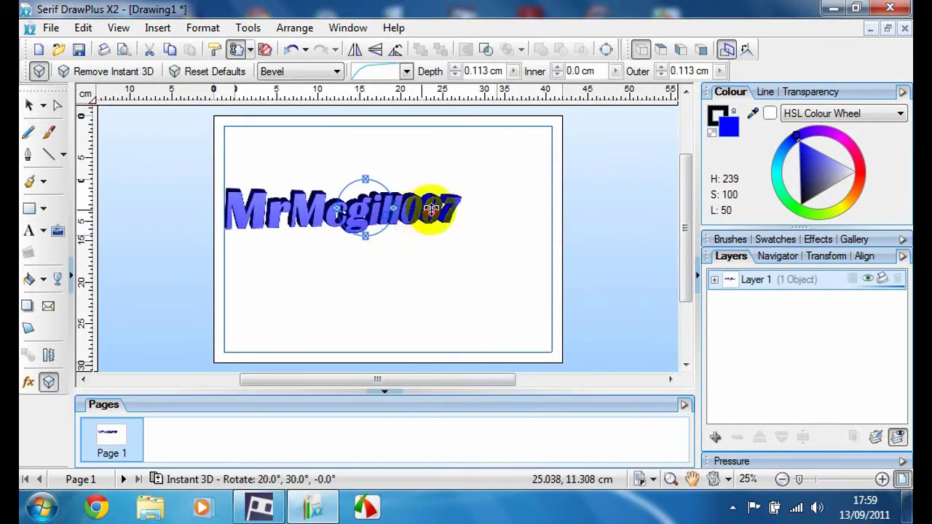
drag(431, 209, 448, 208)
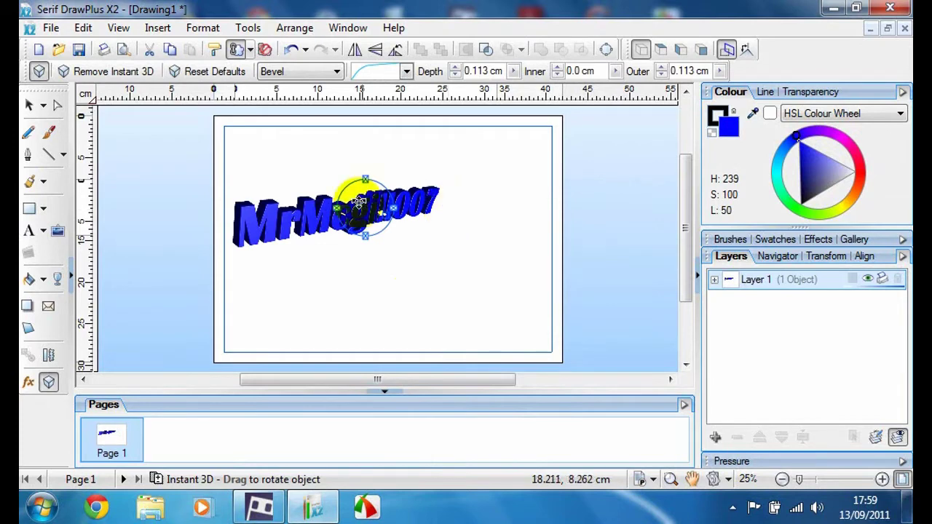
drag(366, 179, 368, 166)
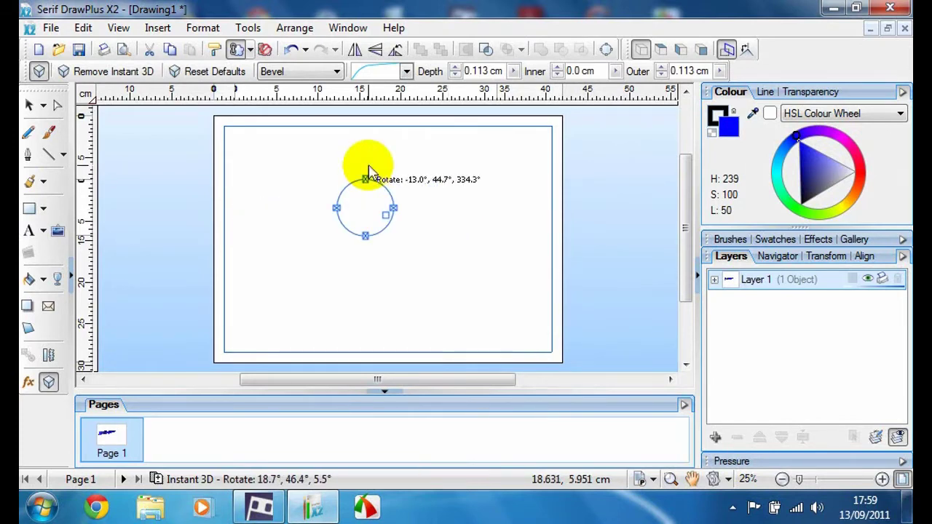
drag(368, 166, 370, 174)
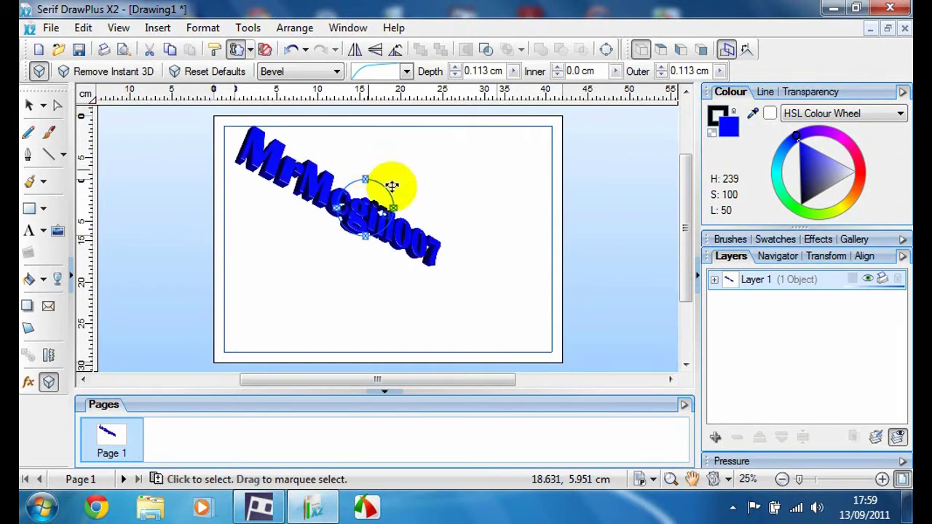
Step: Move the 3D text slightly down and to the right
click(412, 291)
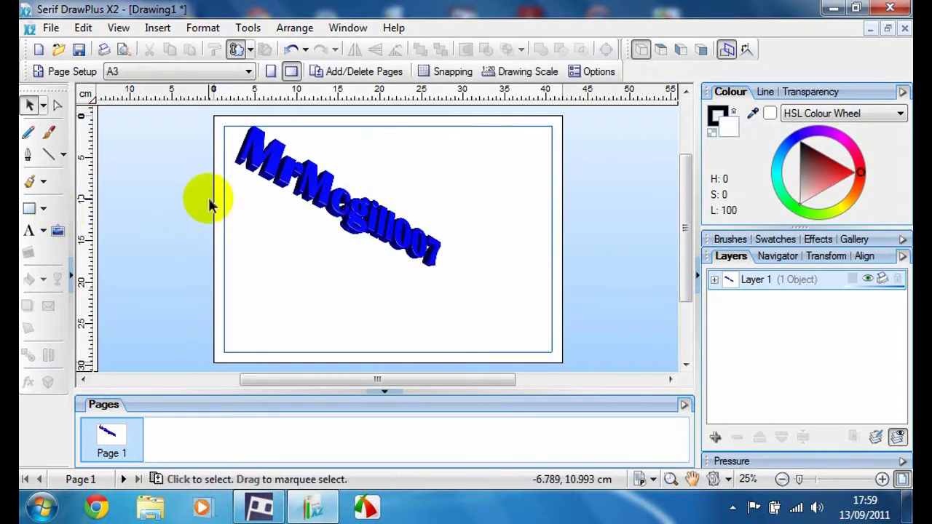
click(331, 206)
drag(332, 206, 343, 224)
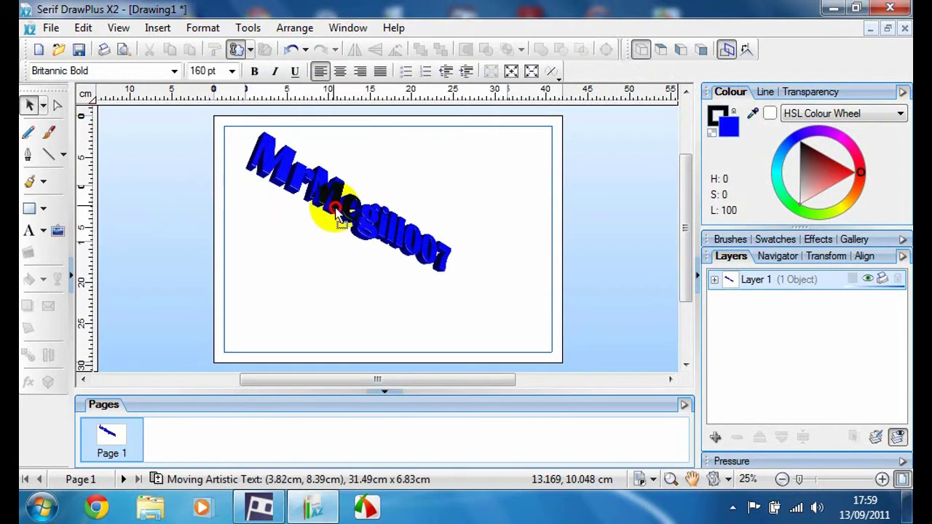
click(311, 284)
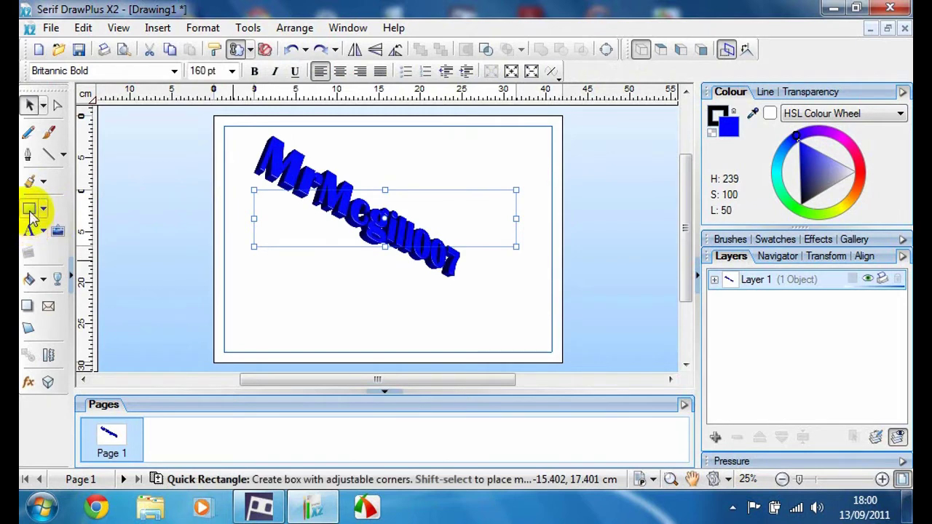
Step: Draw a Quick Rectangle from the page's top-left to bottom-right corner
click(30, 211)
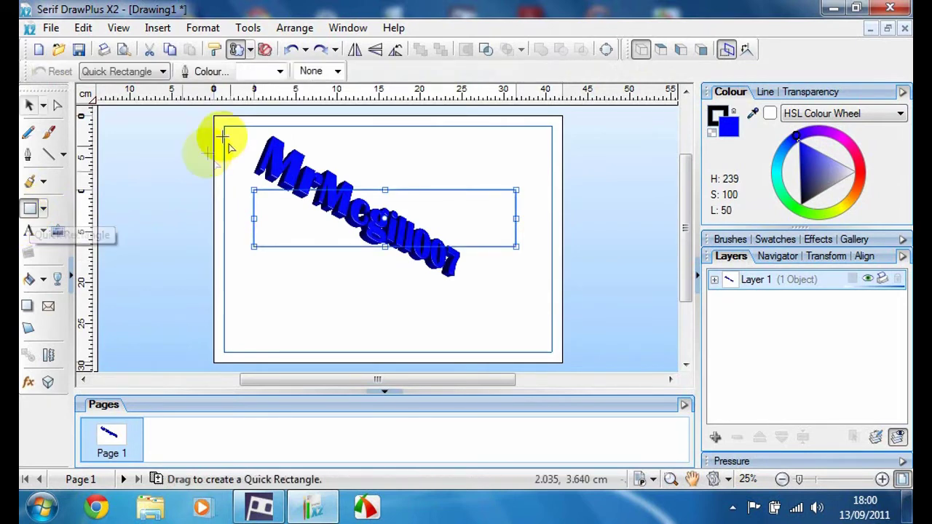
drag(226, 128, 553, 354)
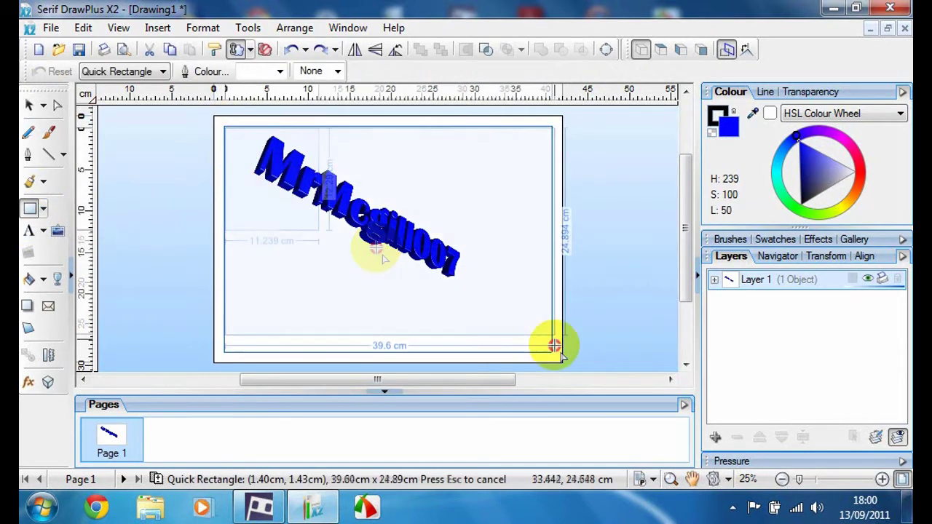
drag(553, 355, 552, 355)
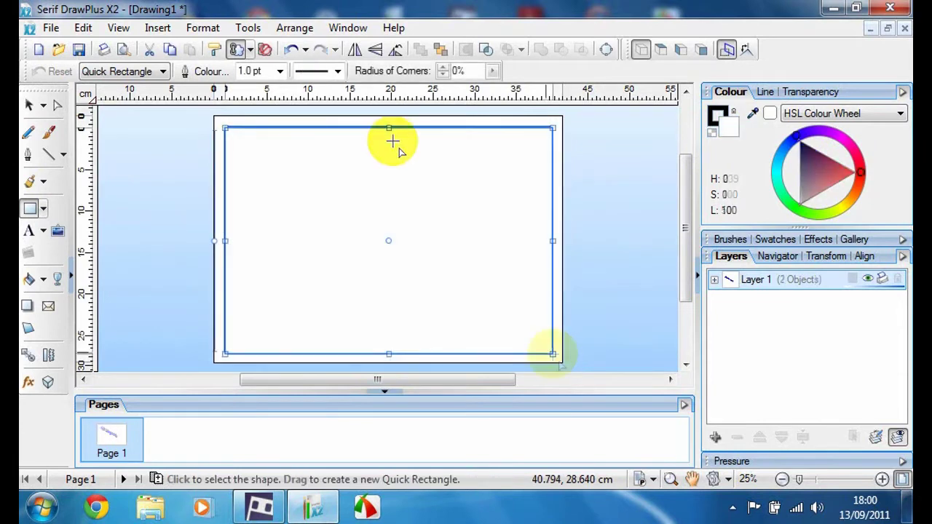
key(Escape)
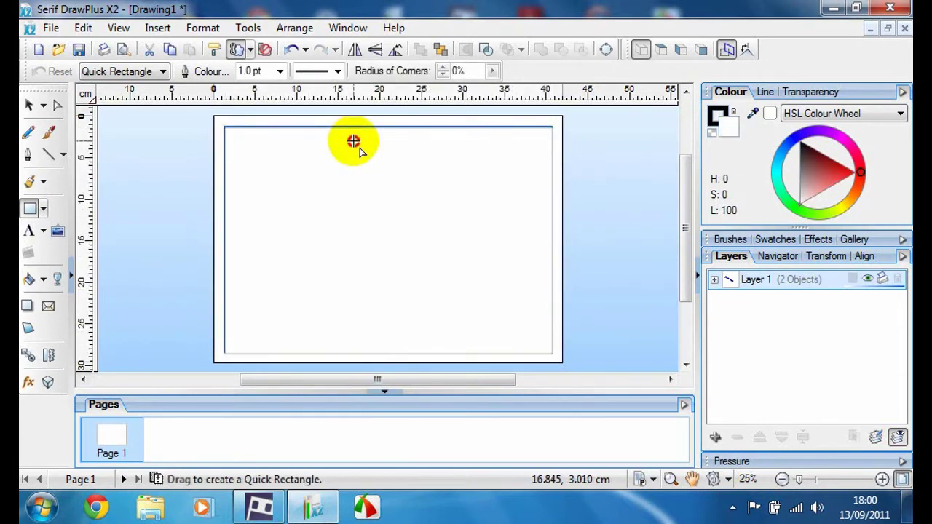
Step: Send the page rectangle behind the 3D text and give it a red fill
right_click(354, 143)
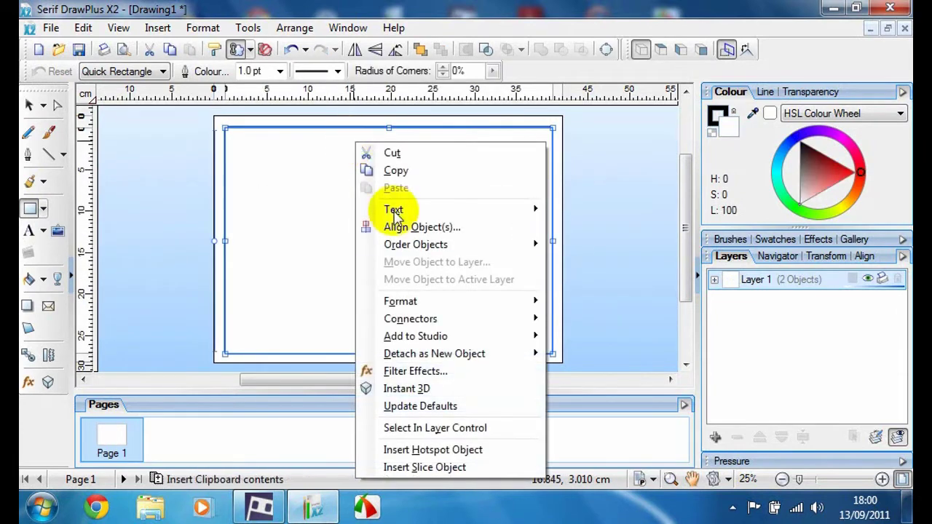
mouse_move(416, 245)
click(593, 296)
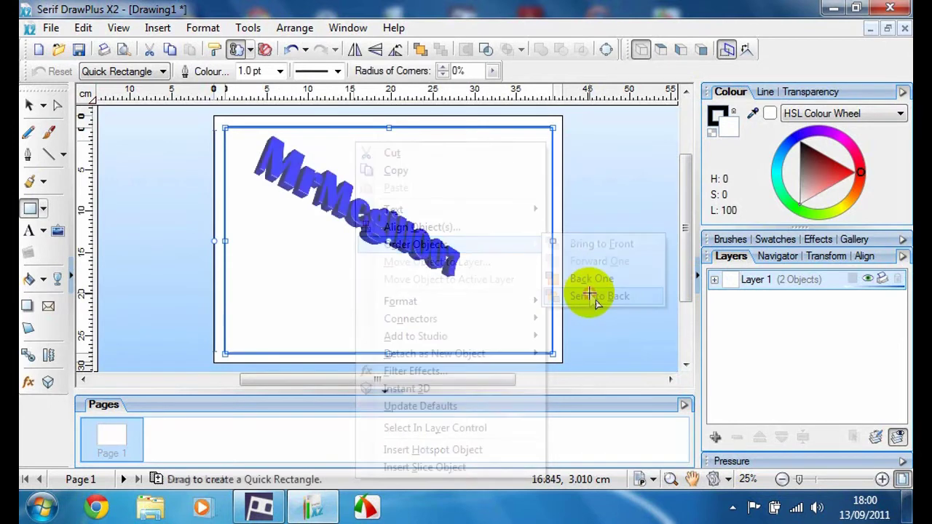
click(30, 281)
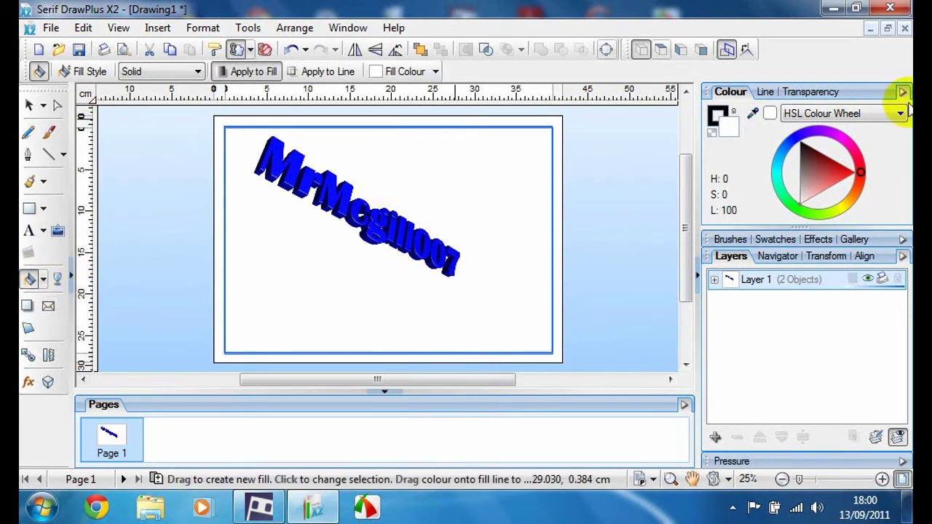
mouse_move(860, 174)
mouse_down()
mouse_move(853, 178)
mouse_move(852, 149)
mouse_move(860, 170)
mouse_up()
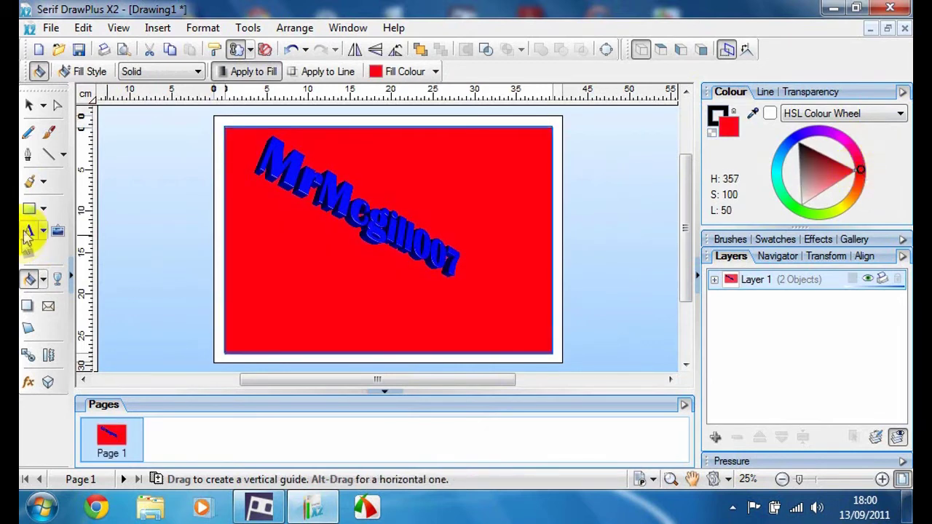
click(29, 231)
click(415, 152)
click(234, 335)
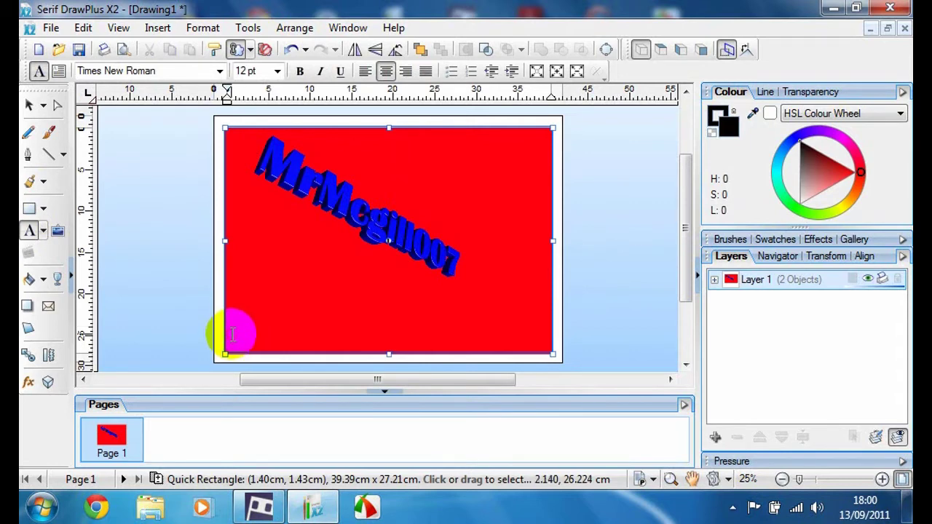
Step: Click around the canvas to select the red background rectangle
click(313, 298)
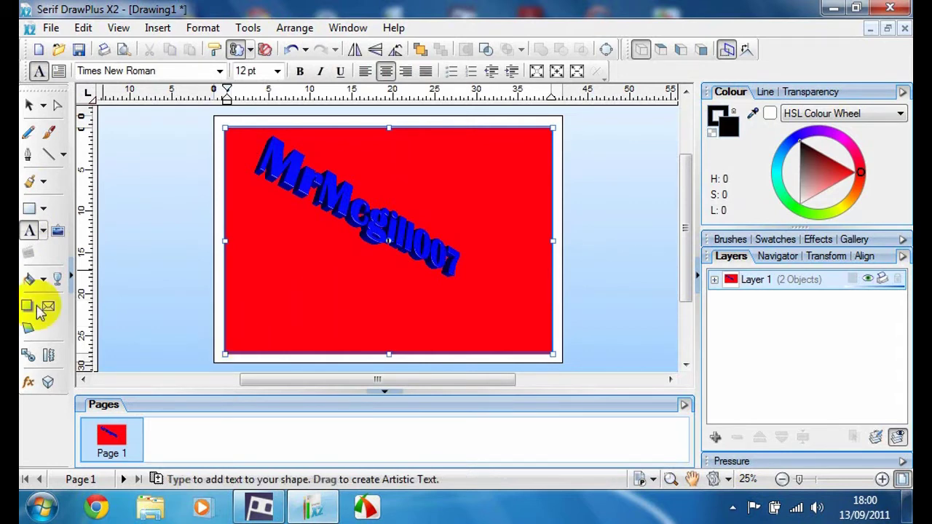
click(279, 278)
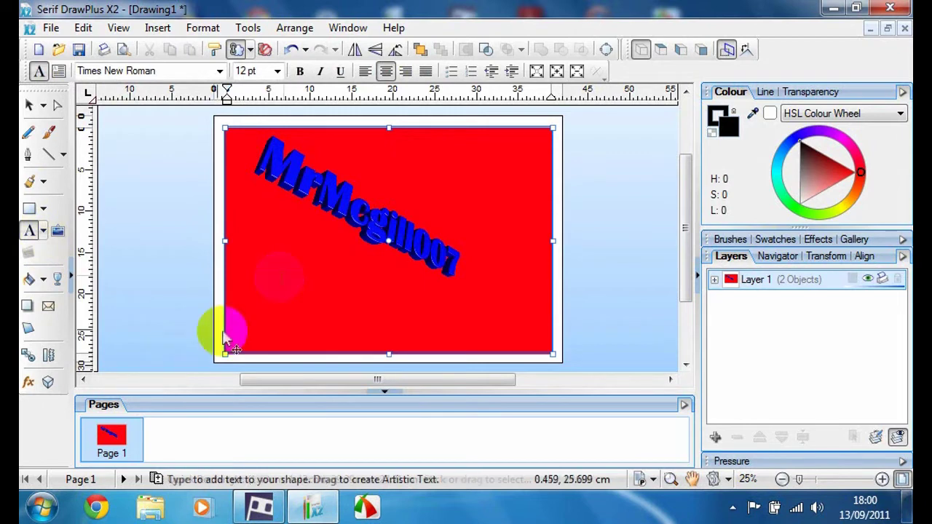
click(233, 329)
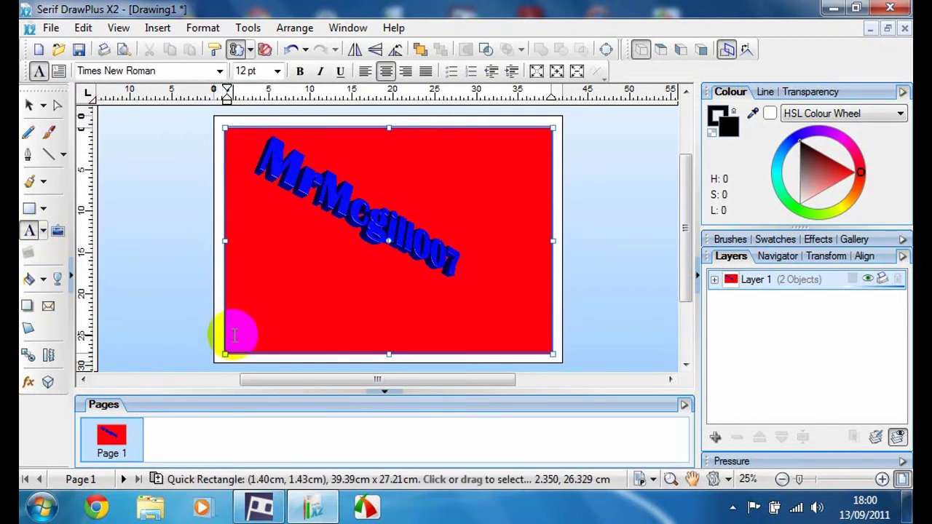
click(252, 329)
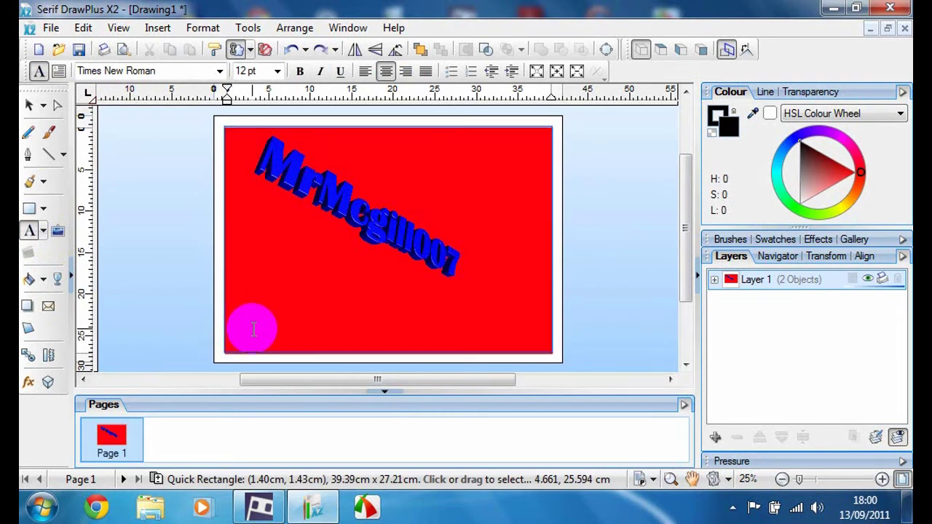
click(253, 329)
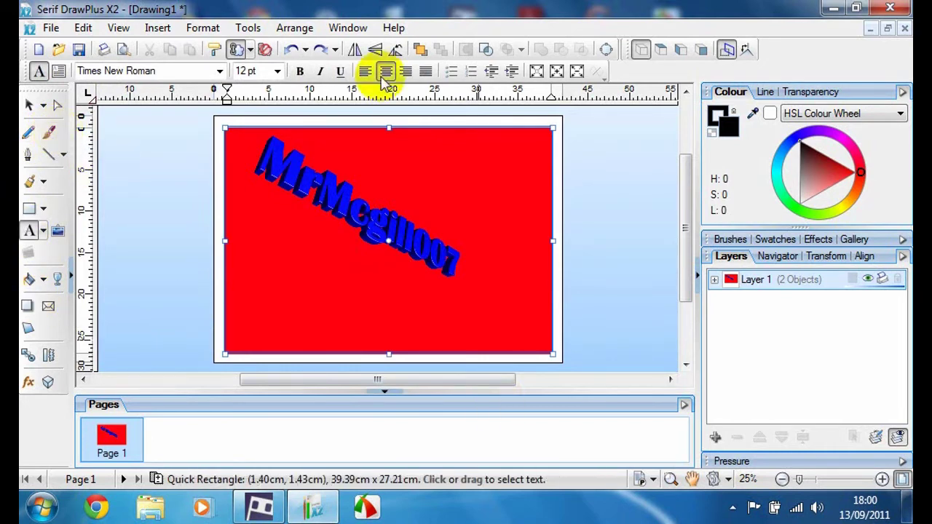
Step: Expand Layer 1 in the Layers tab and select the MrMcgill007 text object
click(352, 204)
click(297, 170)
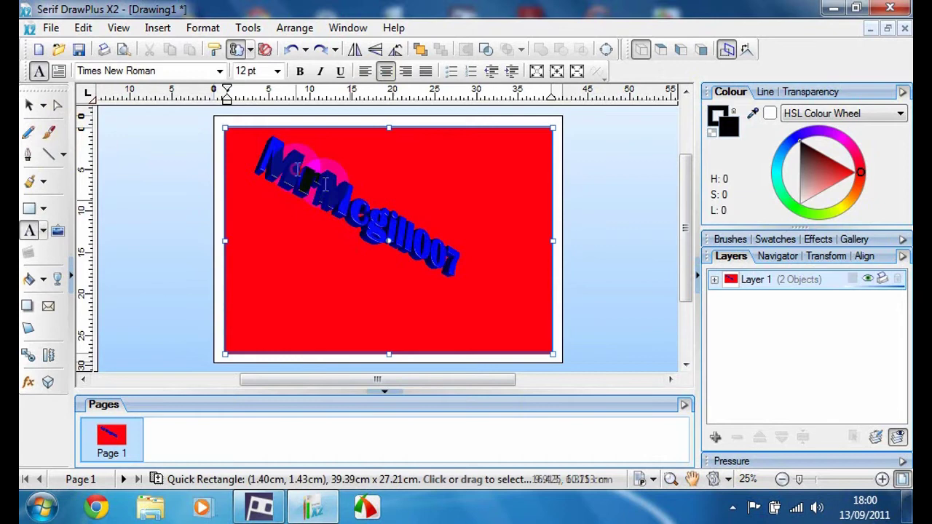
click(715, 280)
click(754, 299)
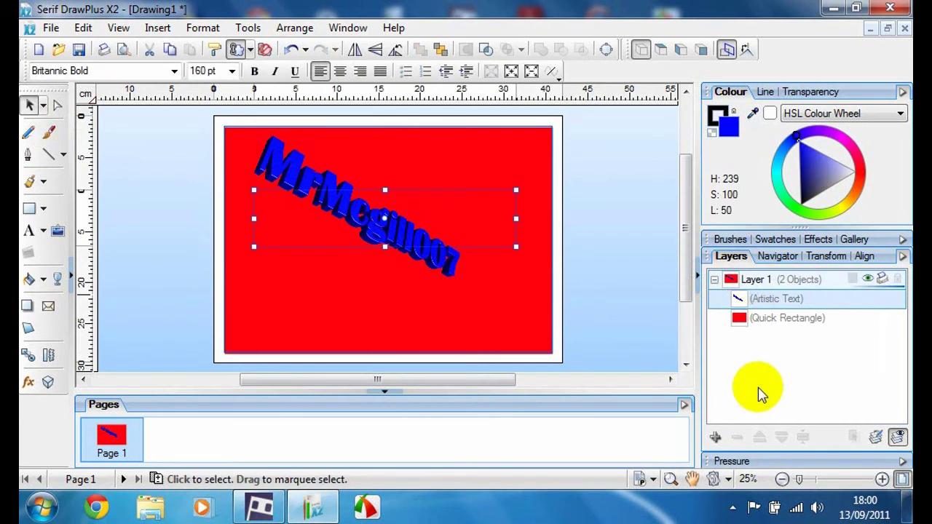
Step: Select the MrMcgill007 text from Layer 1 and open it with Edit Text
click(714, 280)
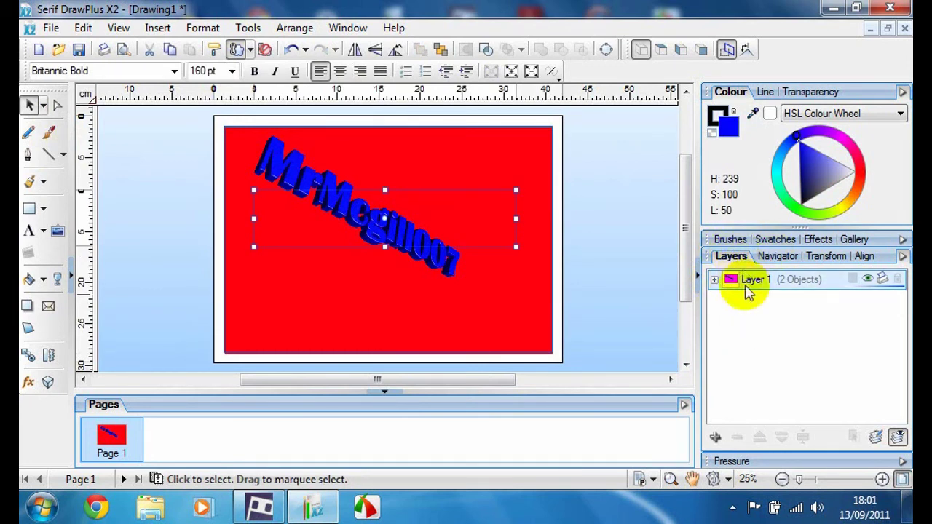
click(715, 280)
click(756, 321)
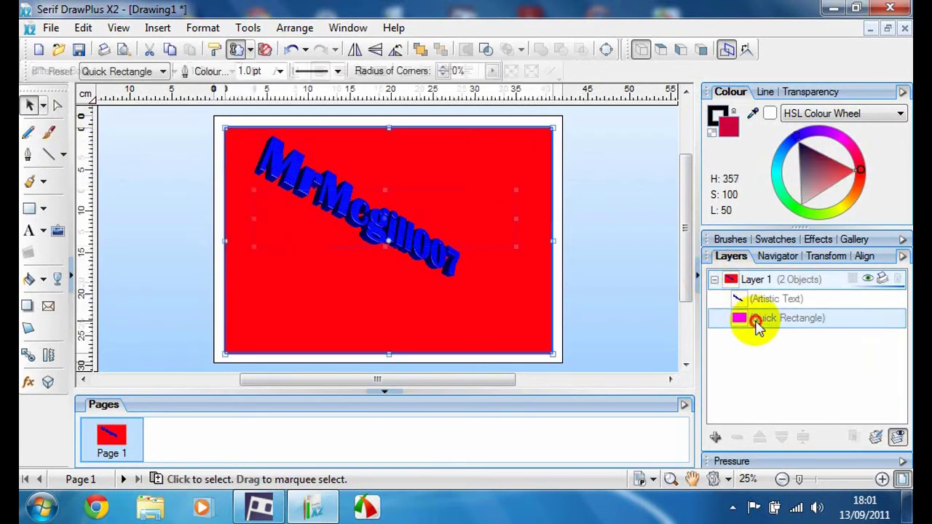
click(740, 299)
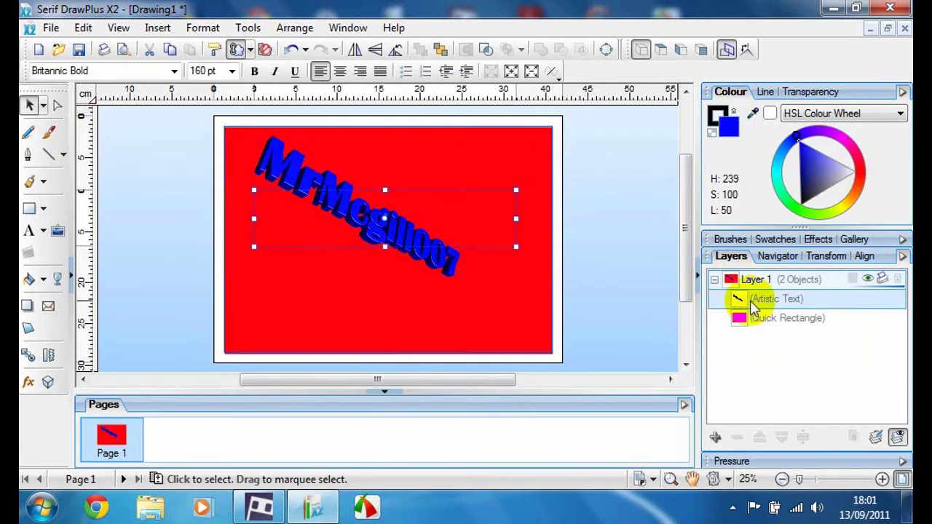
click(386, 195)
right_click(391, 213)
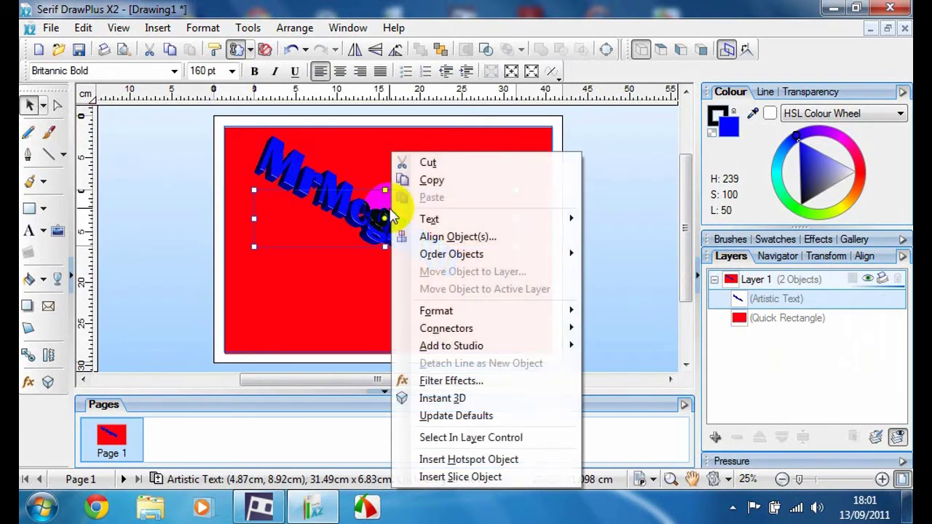
click(437, 219)
click(630, 220)
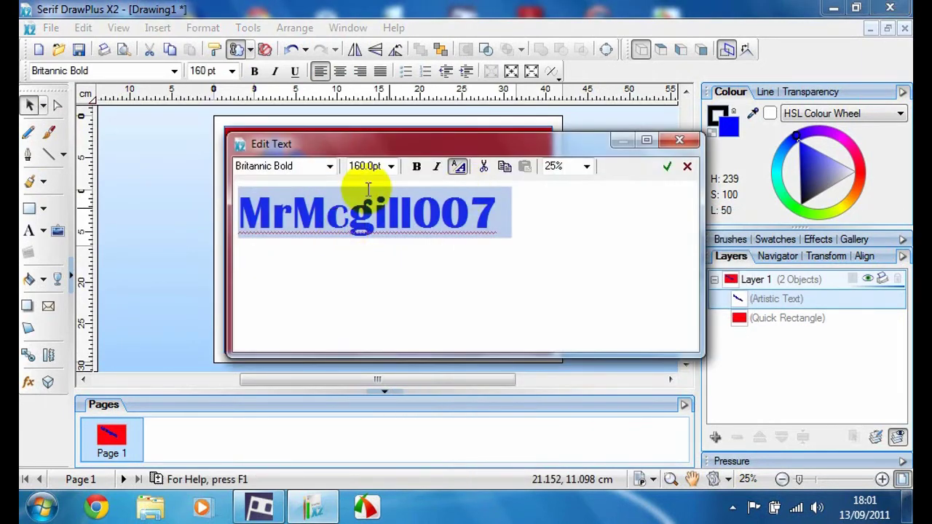
Step: Try the Century, Copa Sharp BTN and DilleniaUPC fonts on the text
click(329, 166)
click(289, 361)
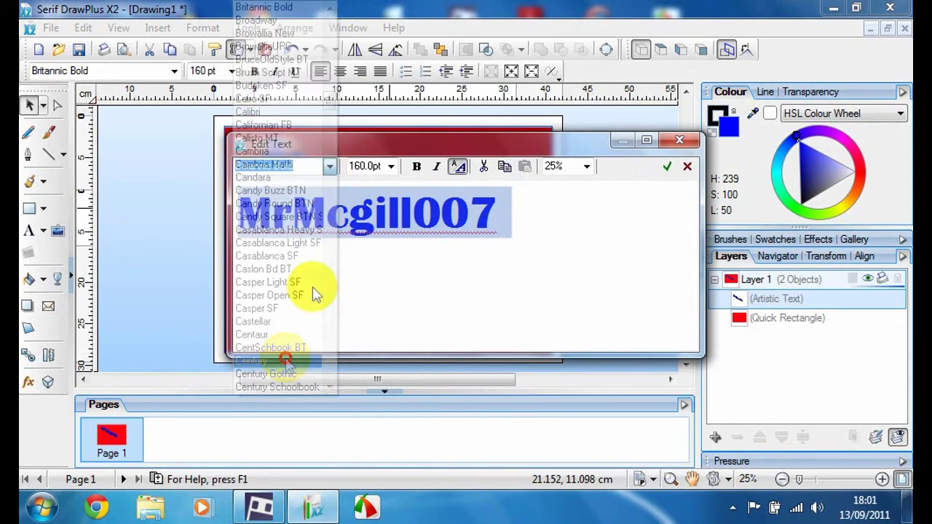
click(337, 168)
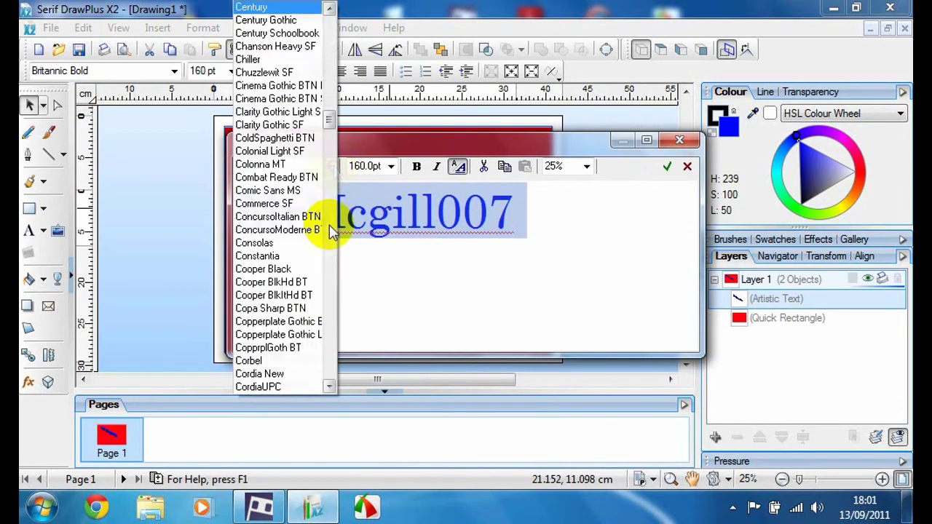
click(271, 308)
click(331, 173)
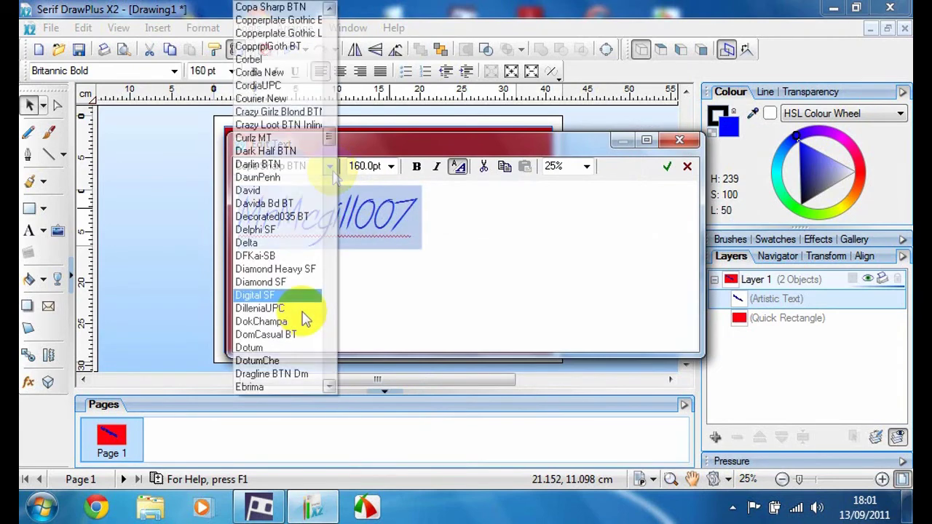
click(297, 308)
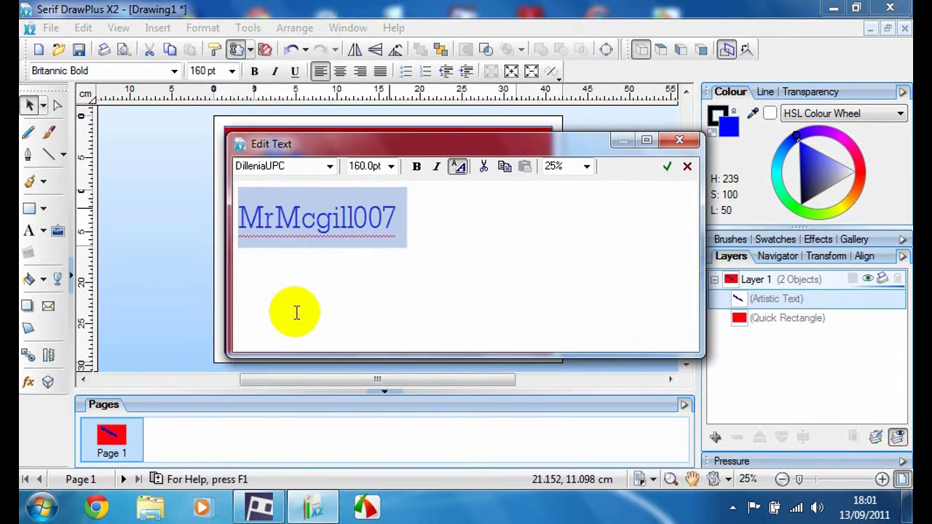
click(330, 166)
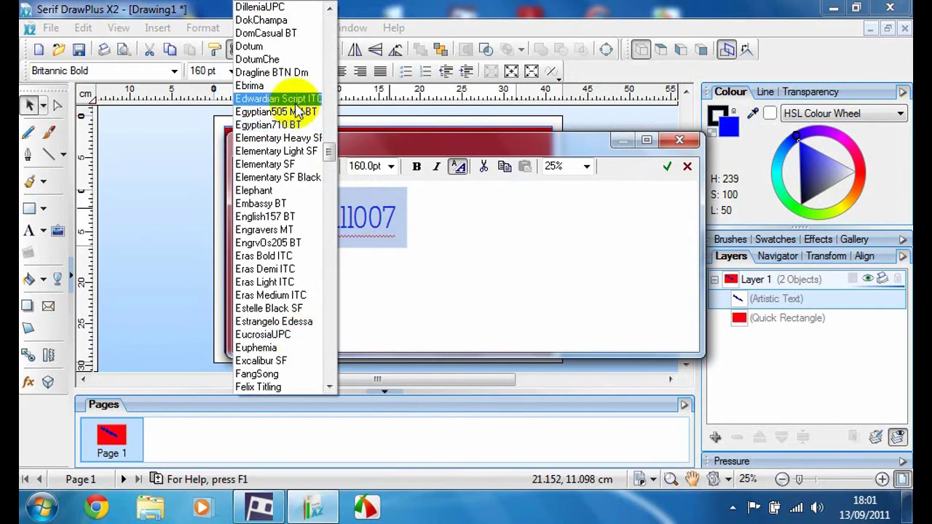
Step: Choose Calibri for the text and confirm the edit
scroll(301, 131, up, 10)
scroll(302, 159, up, 20)
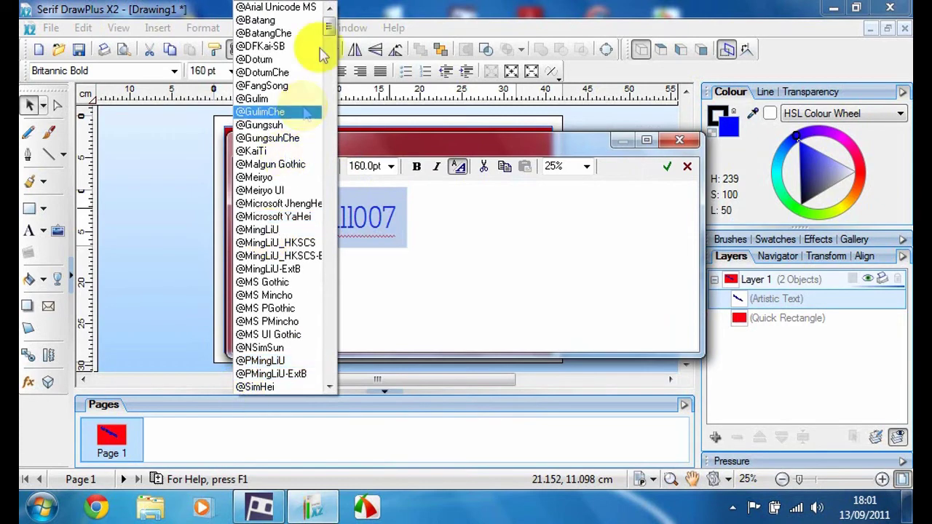
drag(328, 26, 328, 96)
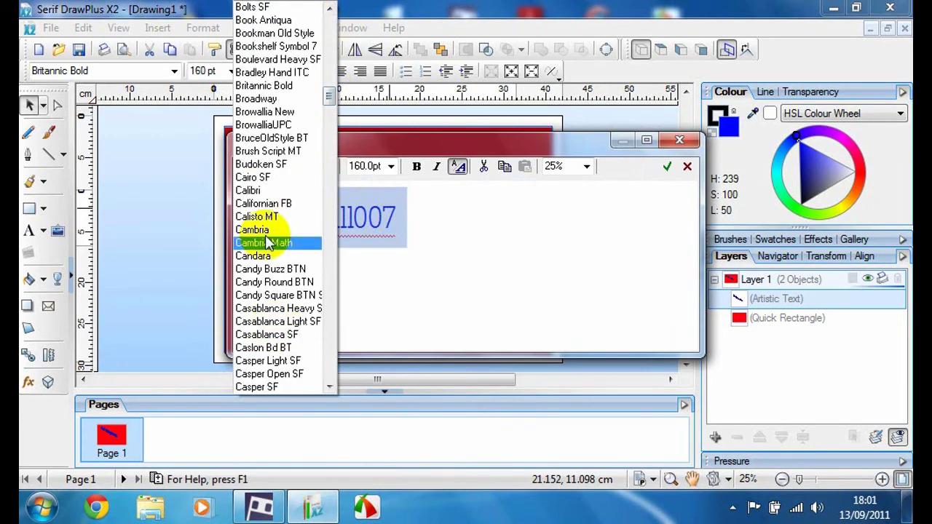
click(251, 191)
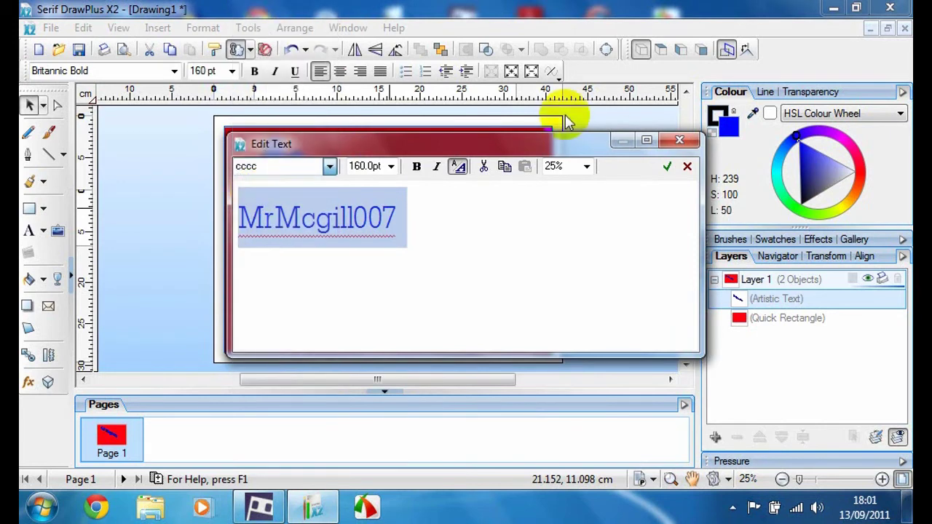
click(664, 166)
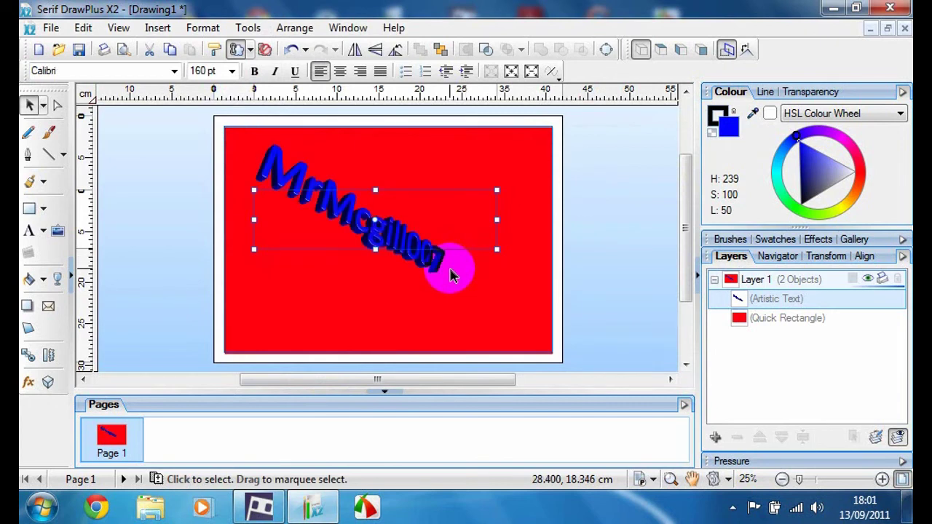
Step: Export the drawing as a JPEG image named 'final picure'
click(451, 276)
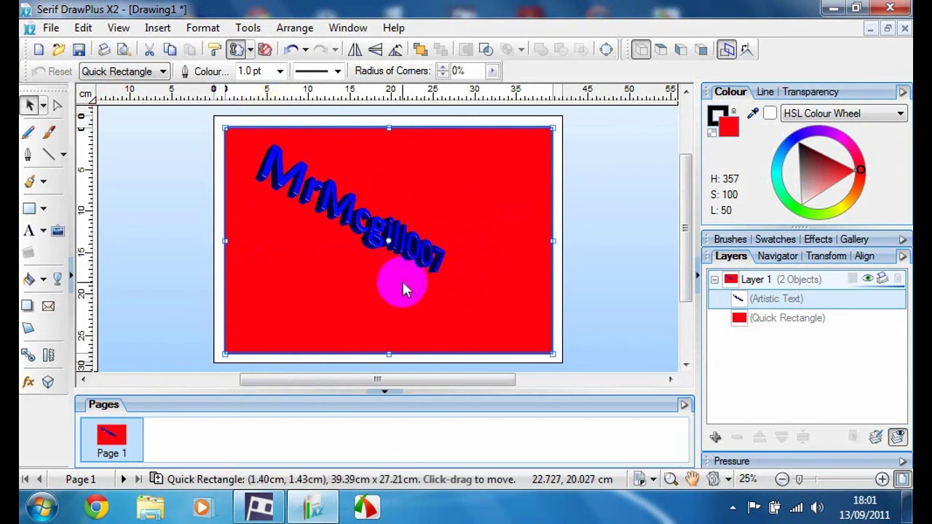
click(50, 29)
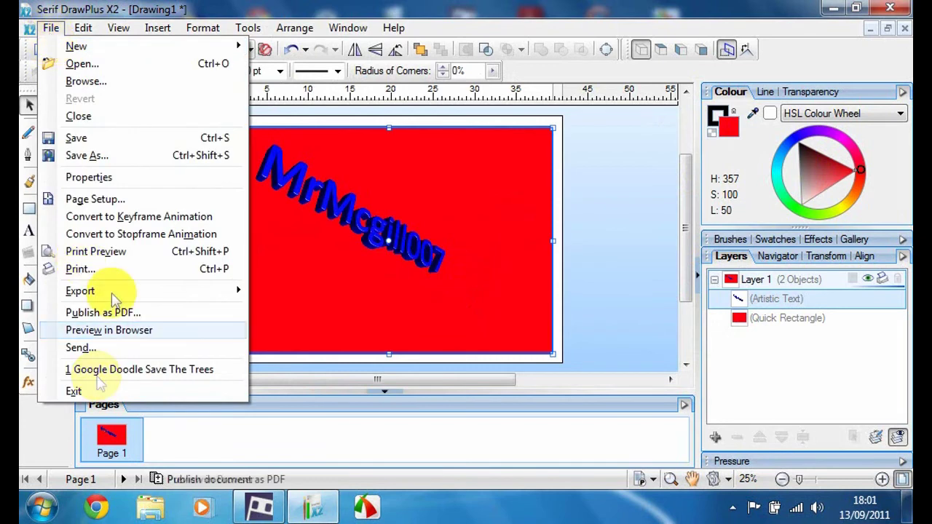
mouse_move(80, 290)
click(263, 297)
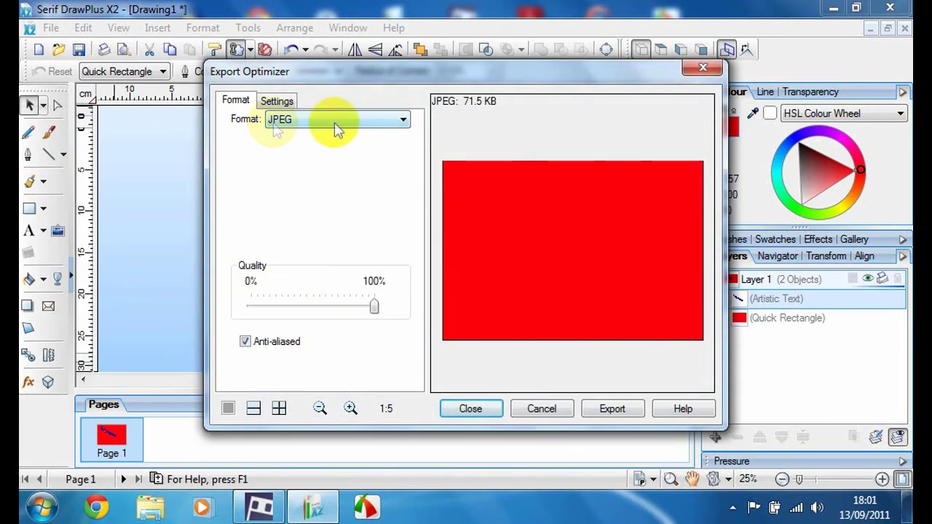
click(614, 411)
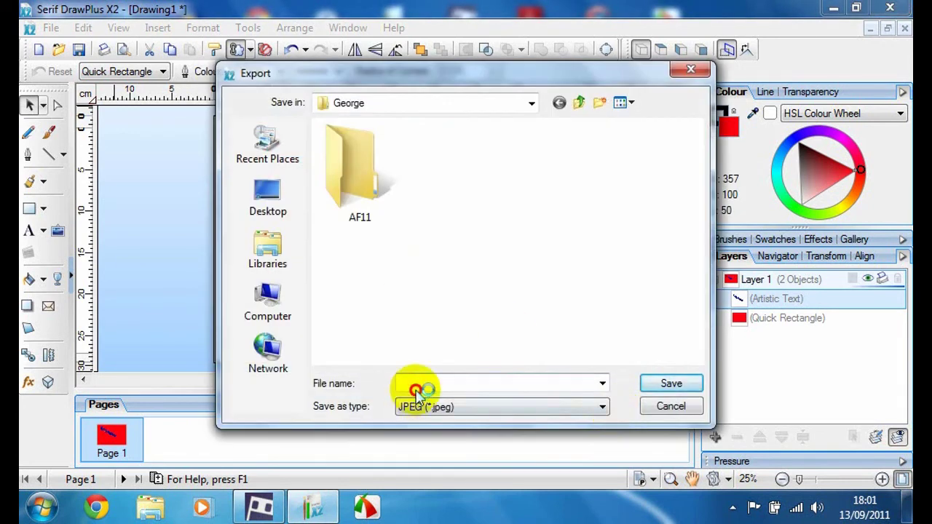
text(fi)
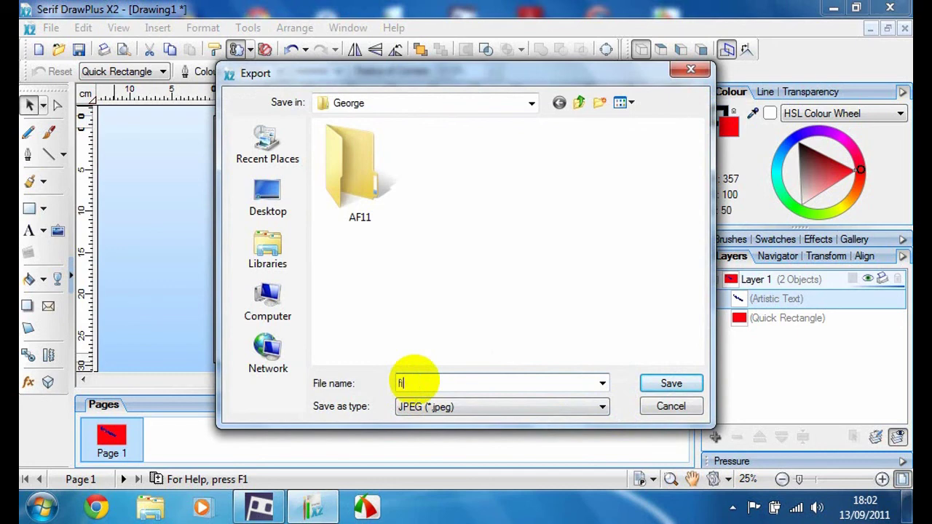
text(nal pic)
text(ure)
key(Return)
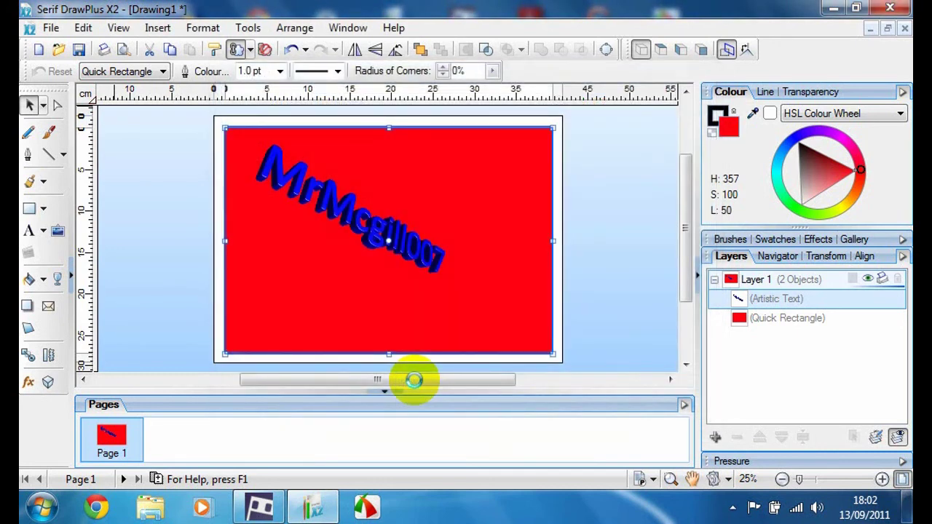